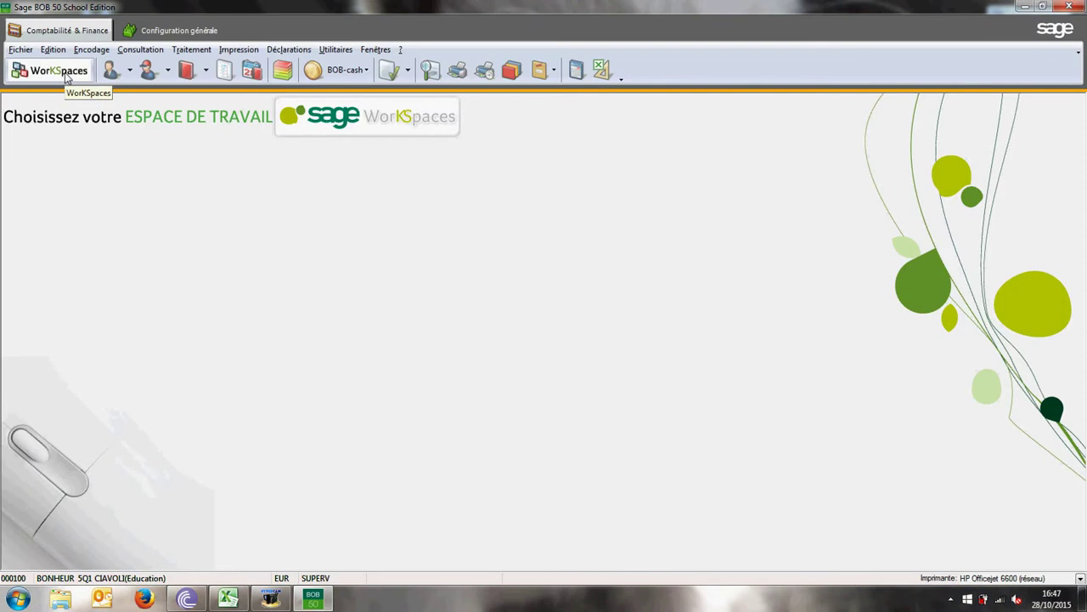
Open the JODI miscellaneous operations journal from the Gestion des encodages workspace.
click(67, 78)
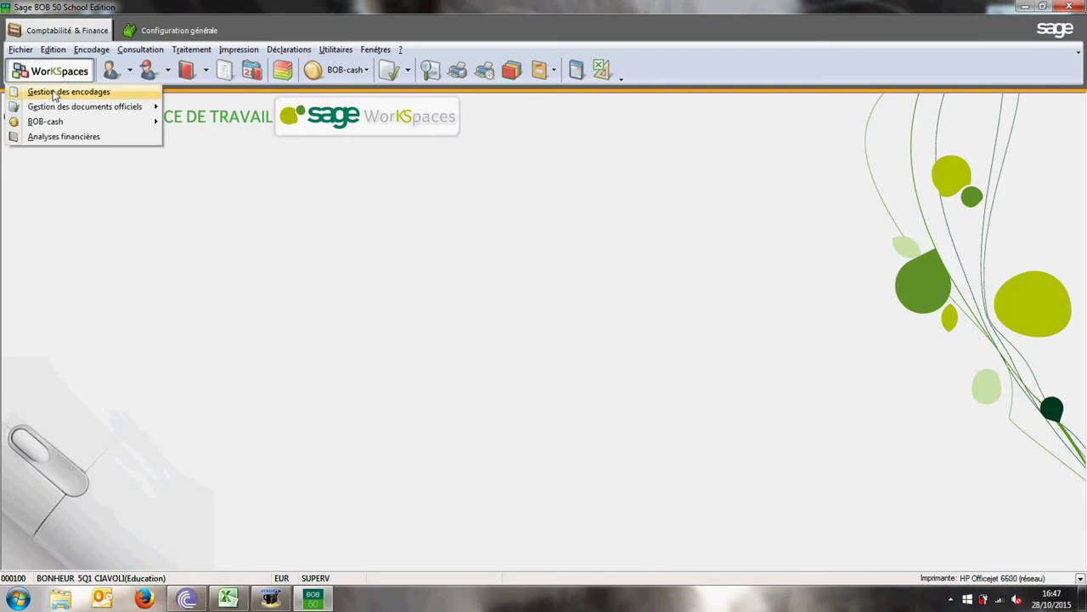
click(54, 92)
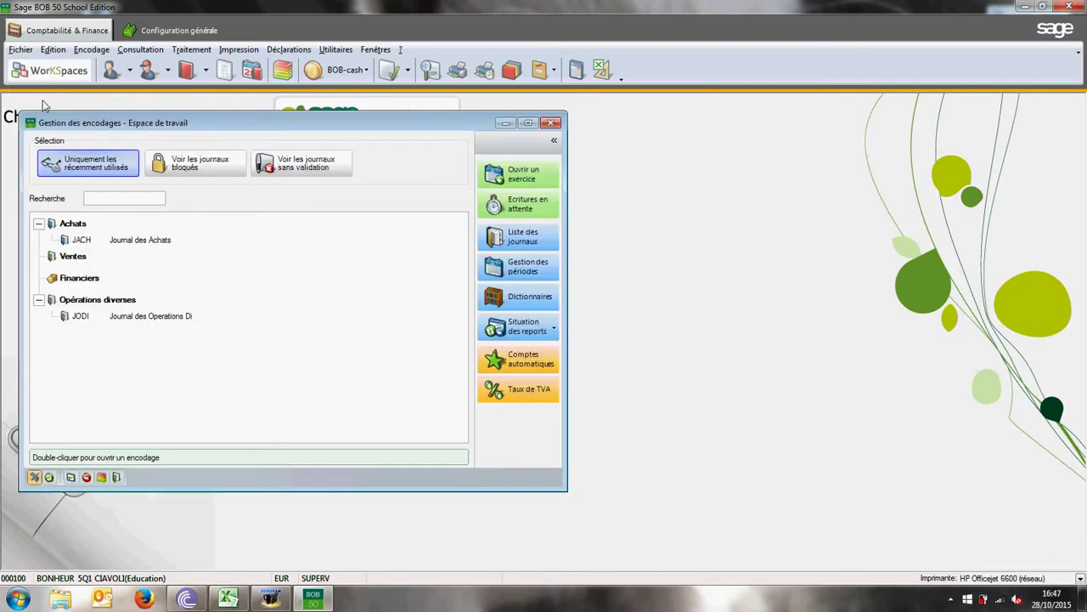
double_click(151, 316)
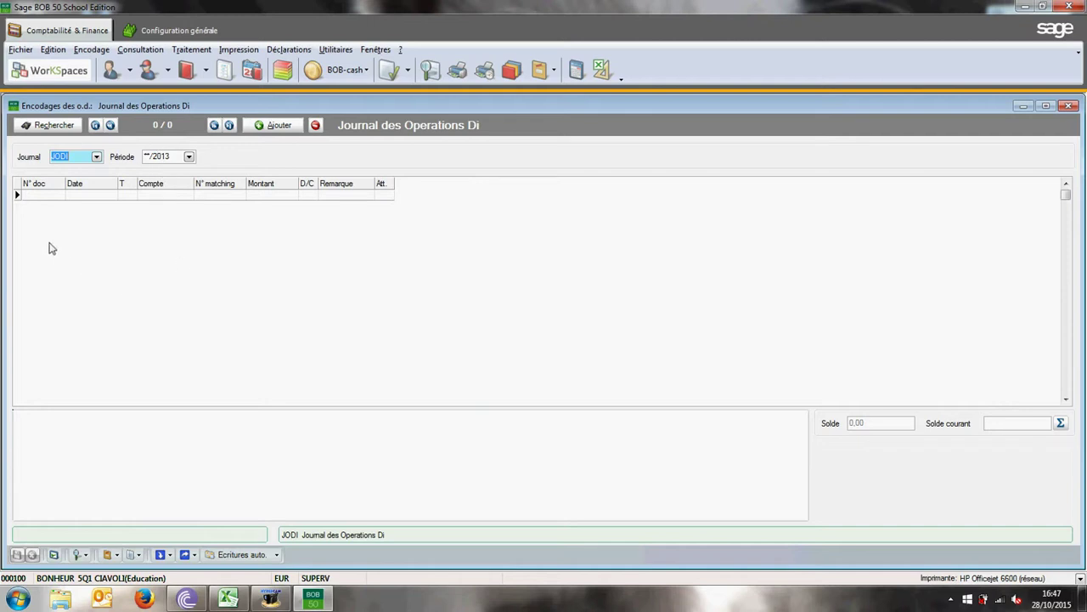
Start a new entry in the journal with document number 0 and the date 01/01/2013.
click(45, 197)
click(45, 196)
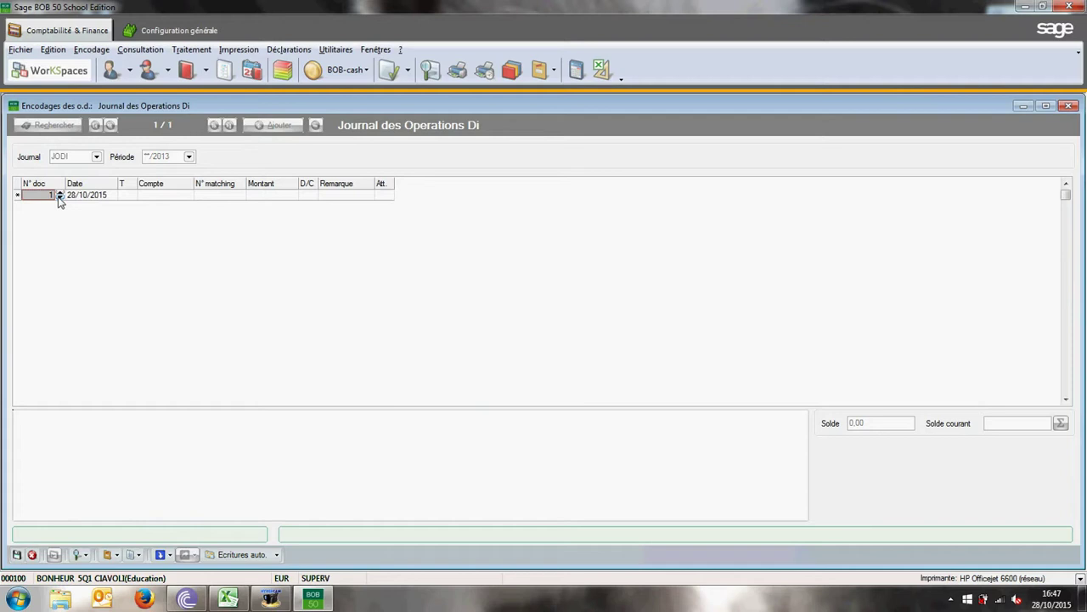
click(59, 197)
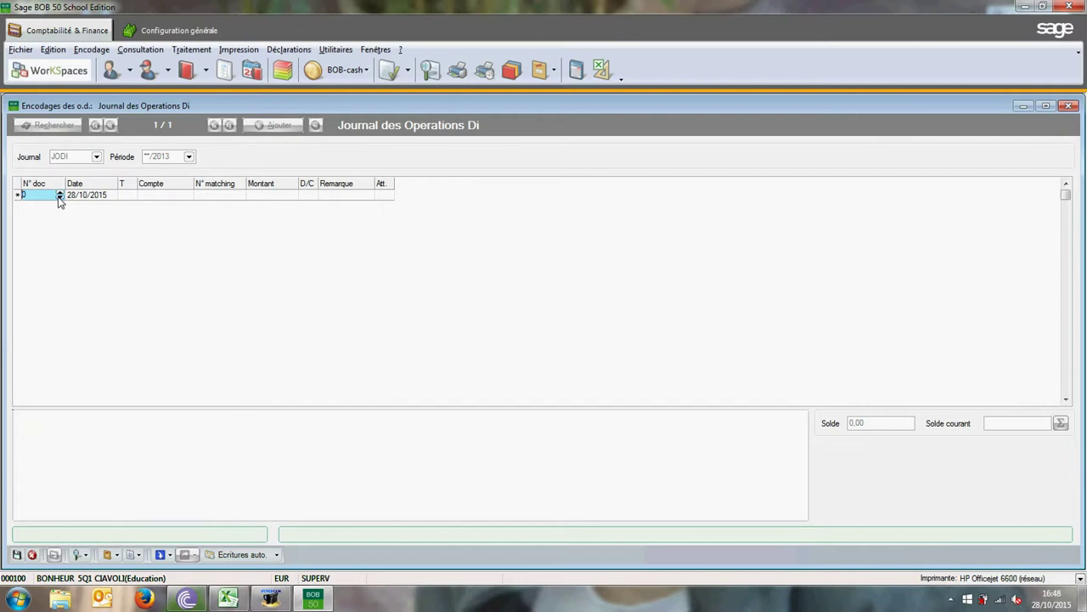
click(88, 197)
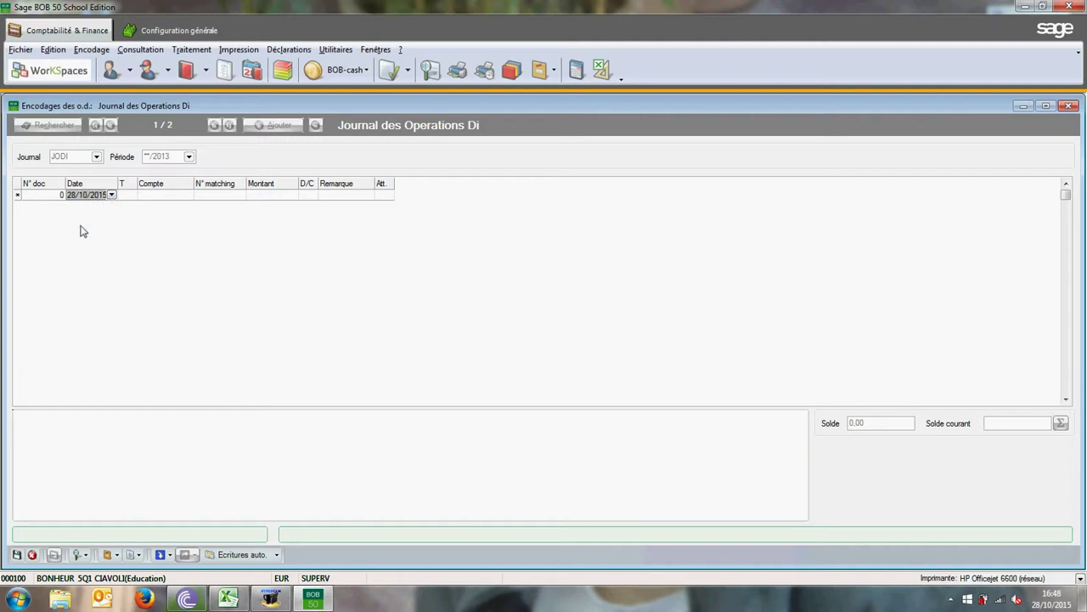
text(01/01/2013)
Set the first line to type G with general account 241000 Matériel roulant.
click(131, 195)
click(131, 195)
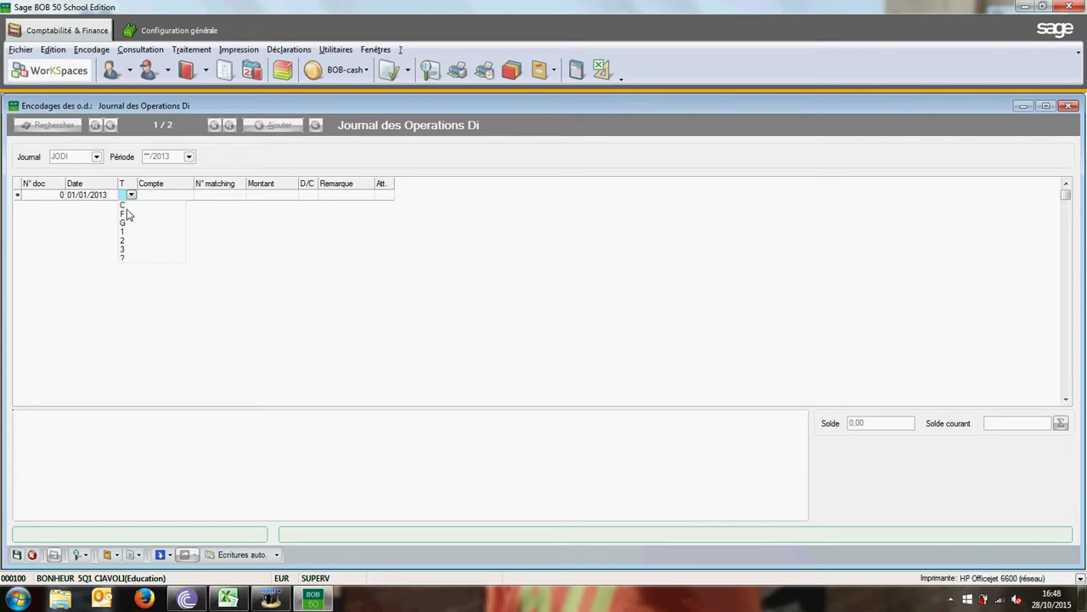
click(124, 226)
click(171, 197)
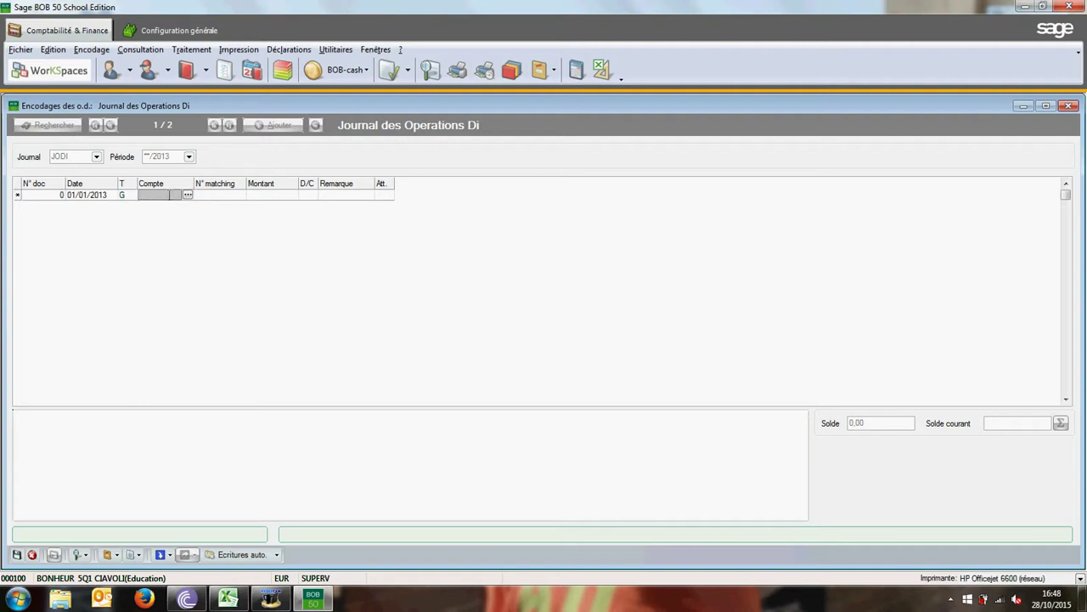
click(187, 196)
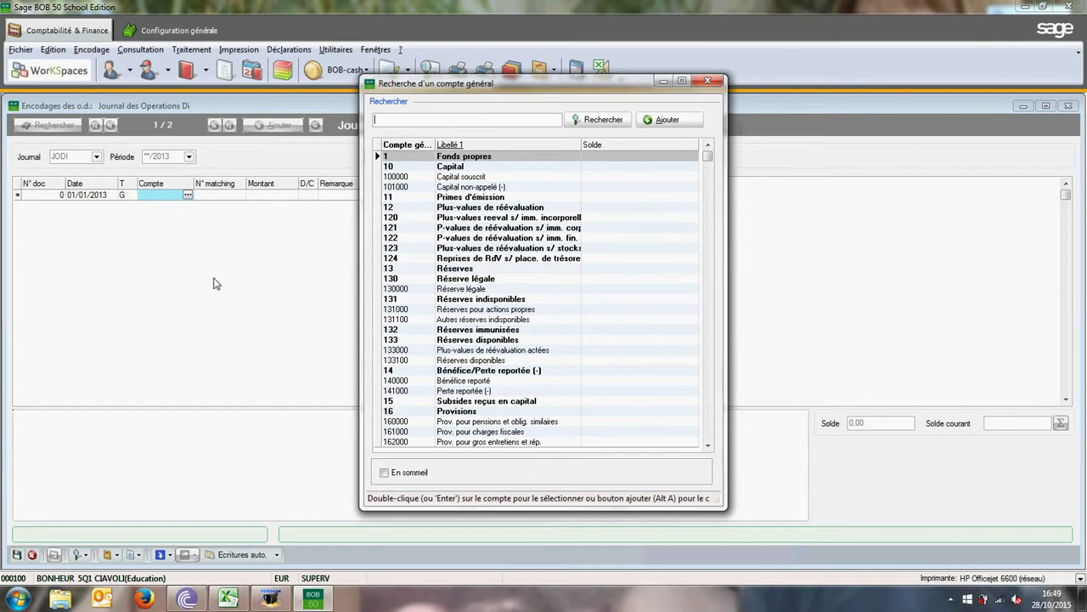
text(241000)
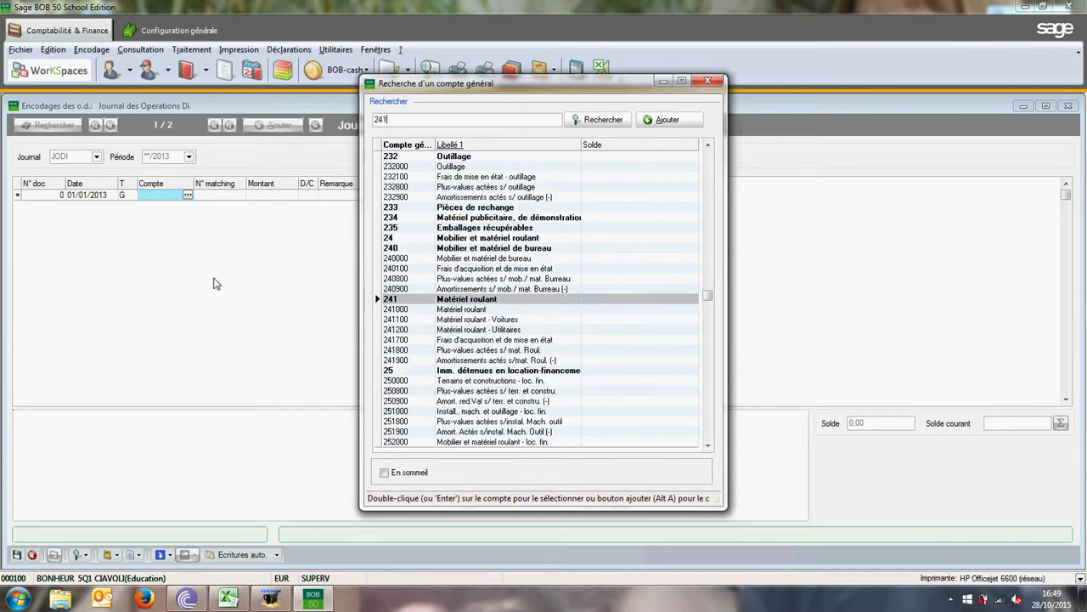
double_click(478, 304)
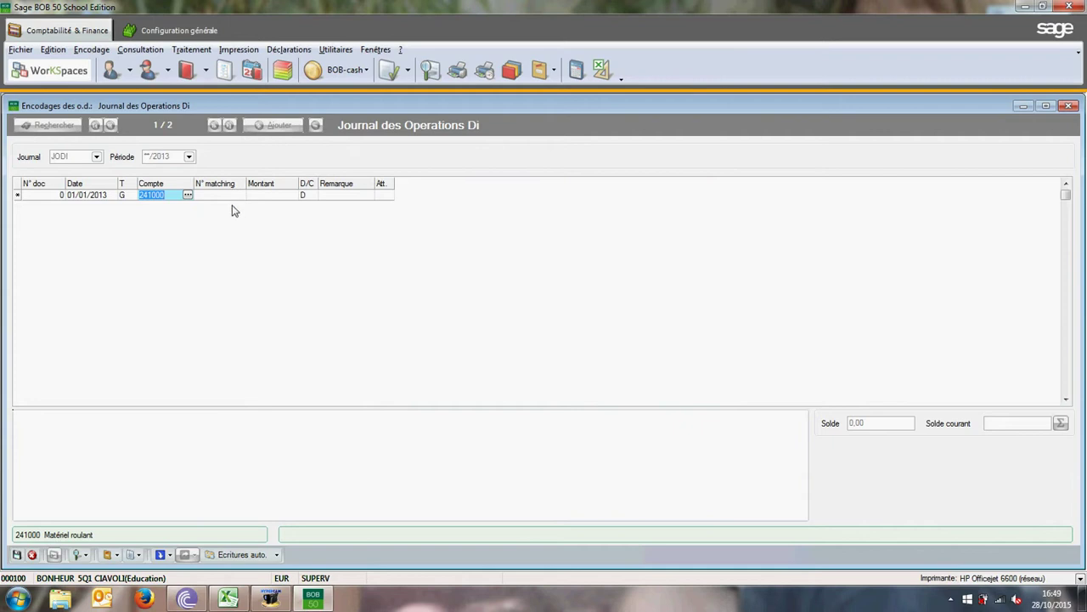
Enter a debit of 15.000,00 on the 241000 line, leave the remark empty and complete the line.
click(288, 197)
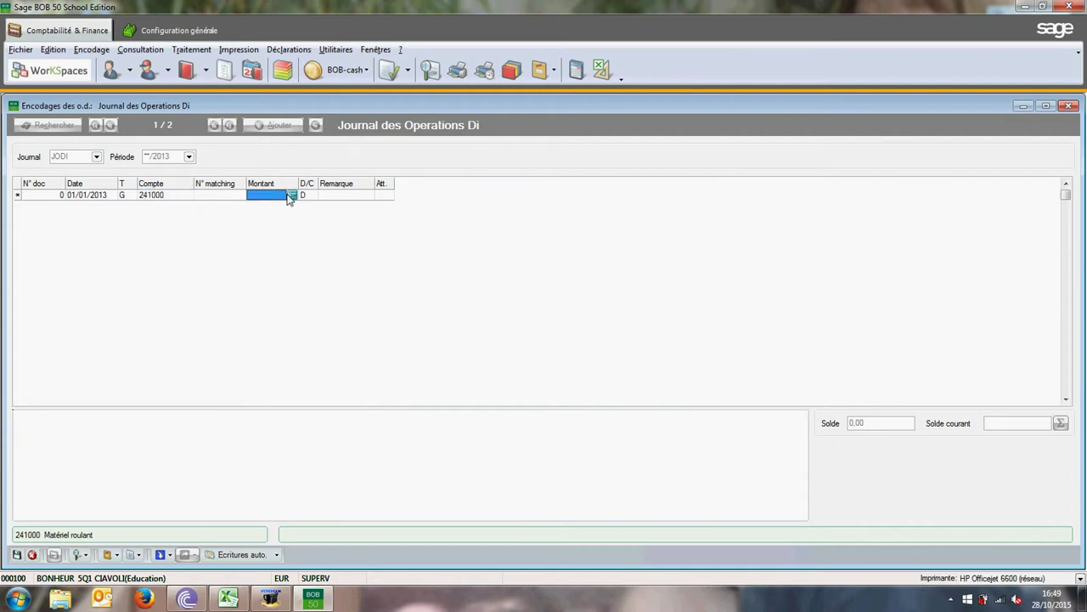
text(15000)
click(310, 196)
click(312, 195)
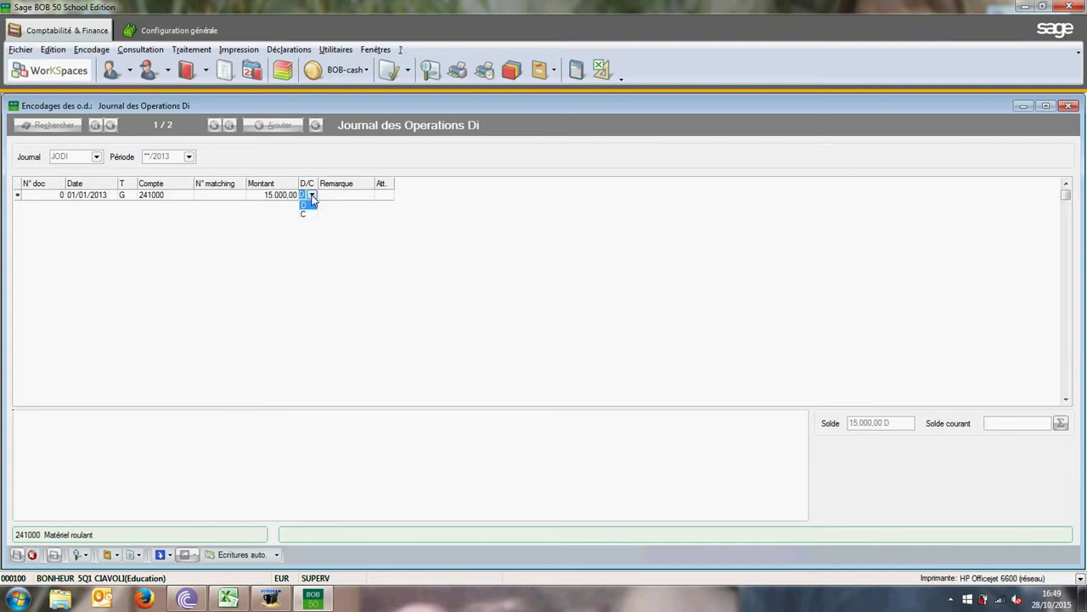
click(312, 197)
click(342, 197)
key(Return)
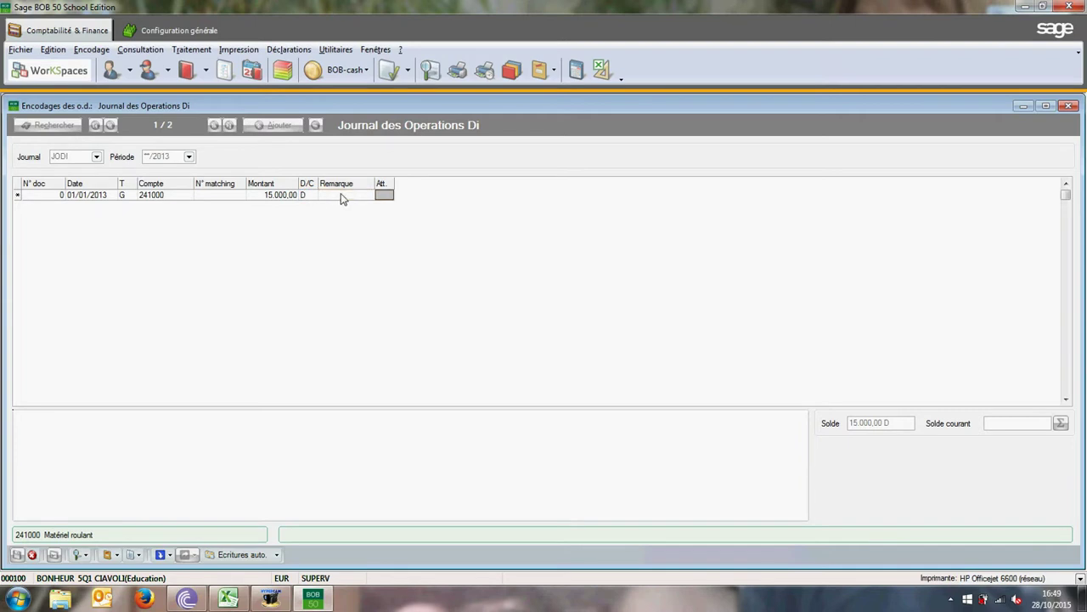
key(Return)
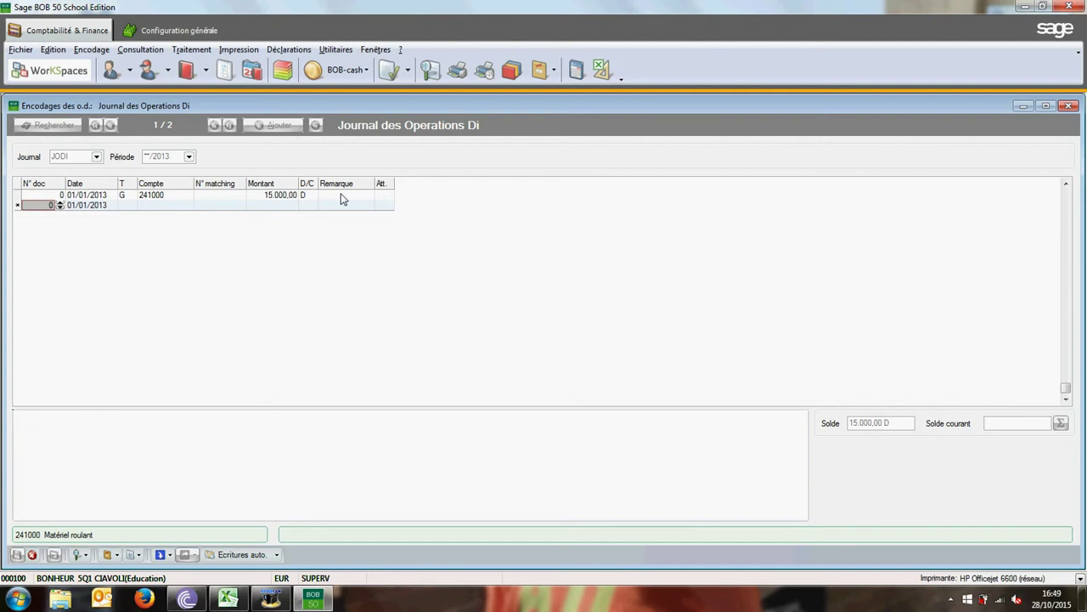
Keep document number 0 and the date on the second line, and assign type C with the listed customer's account.
key(Return)
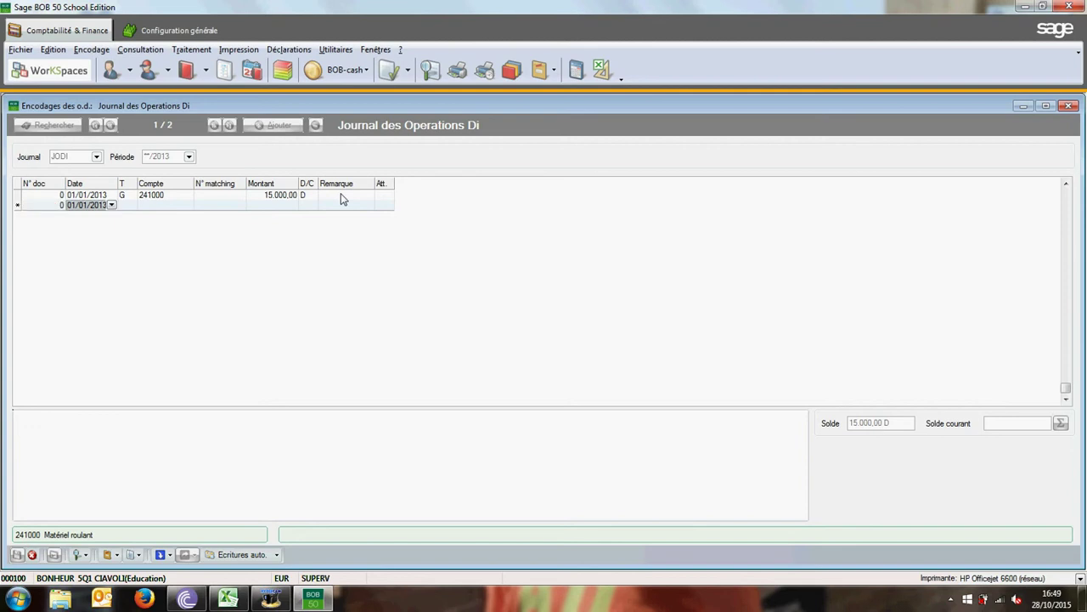
key(Return)
click(132, 207)
click(131, 216)
key(Return)
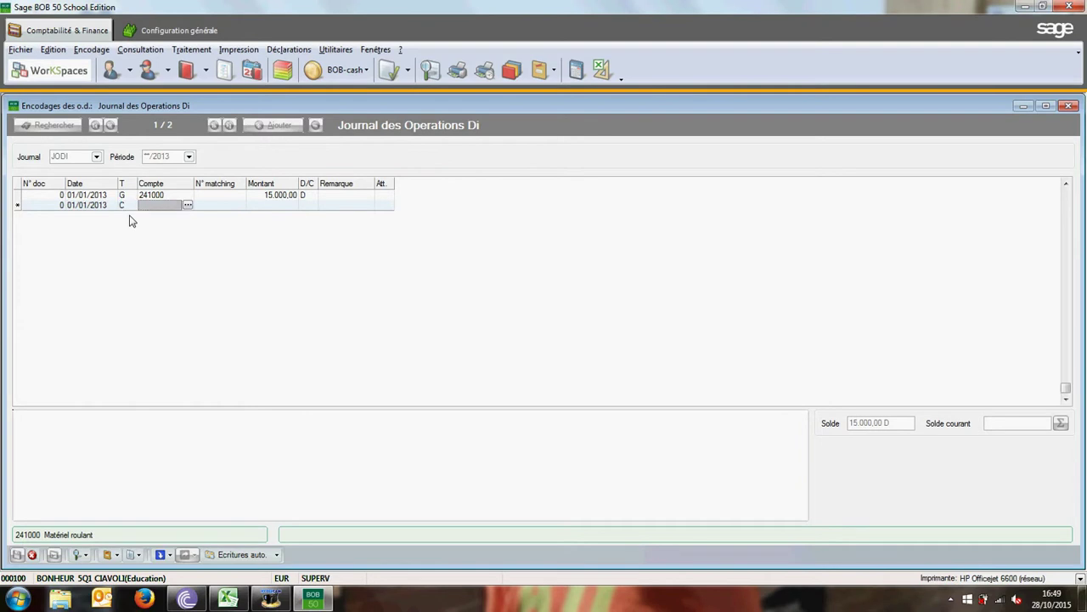
click(188, 207)
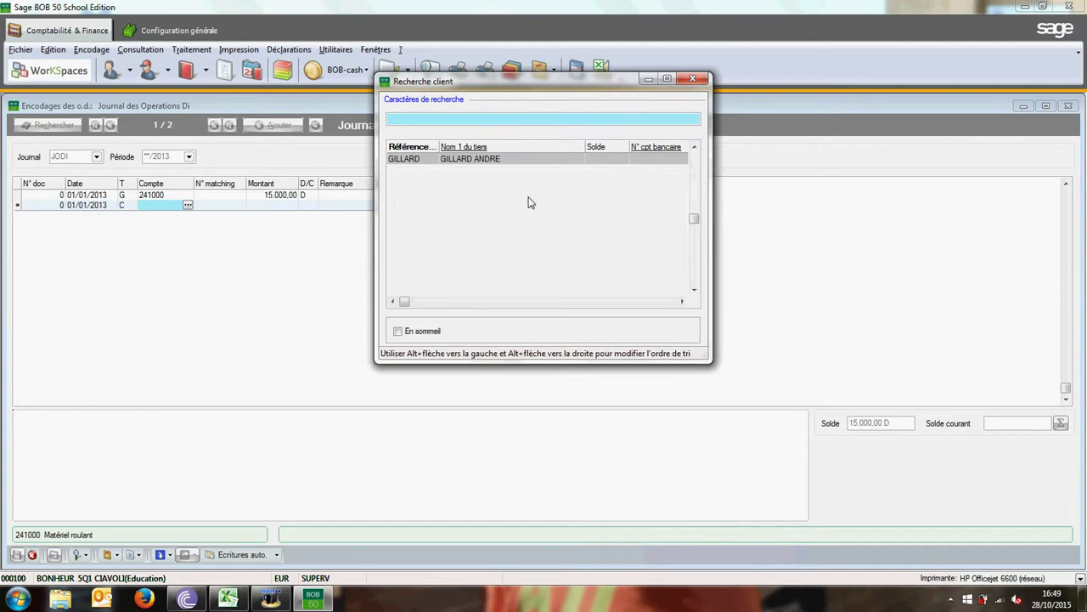
double_click(453, 164)
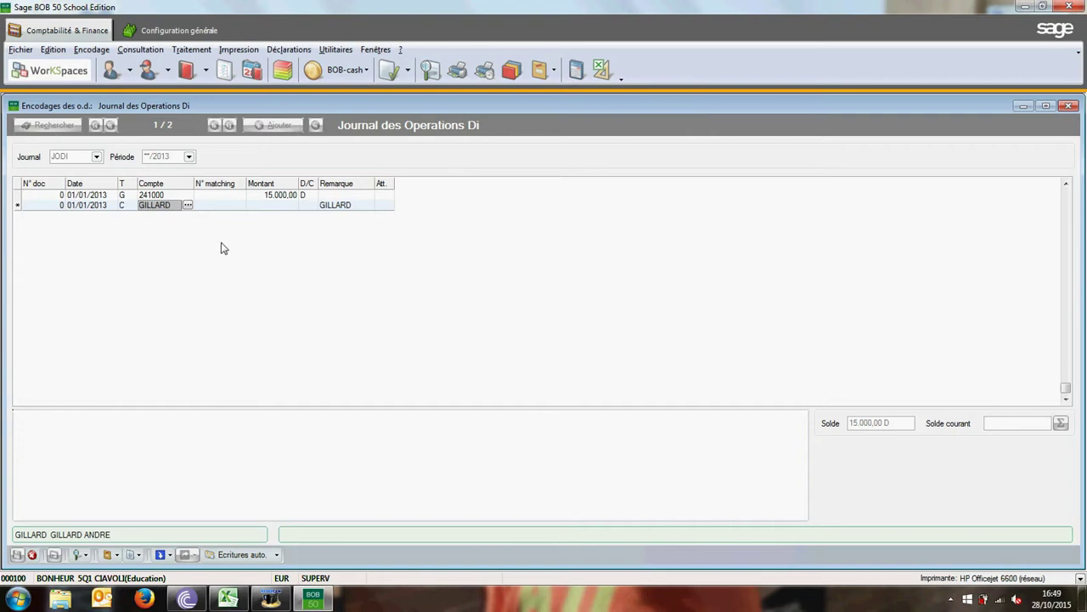
Enter a debit of 450,00 on the customer line and complete the line.
click(285, 206)
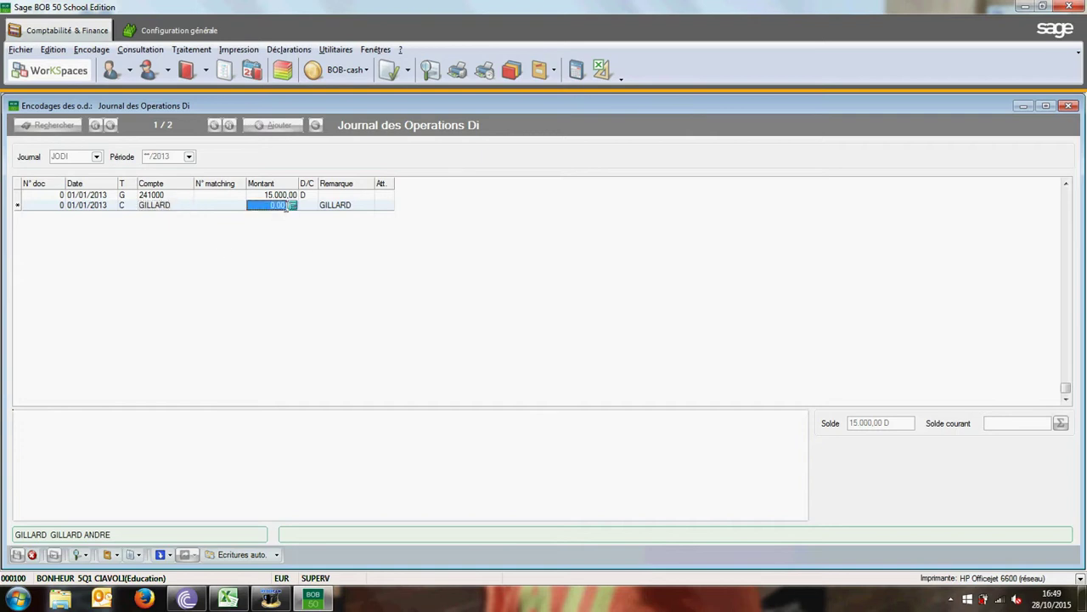
text(450)
key(Tab)
key(Tab)
key(Tab)
key(Tab)
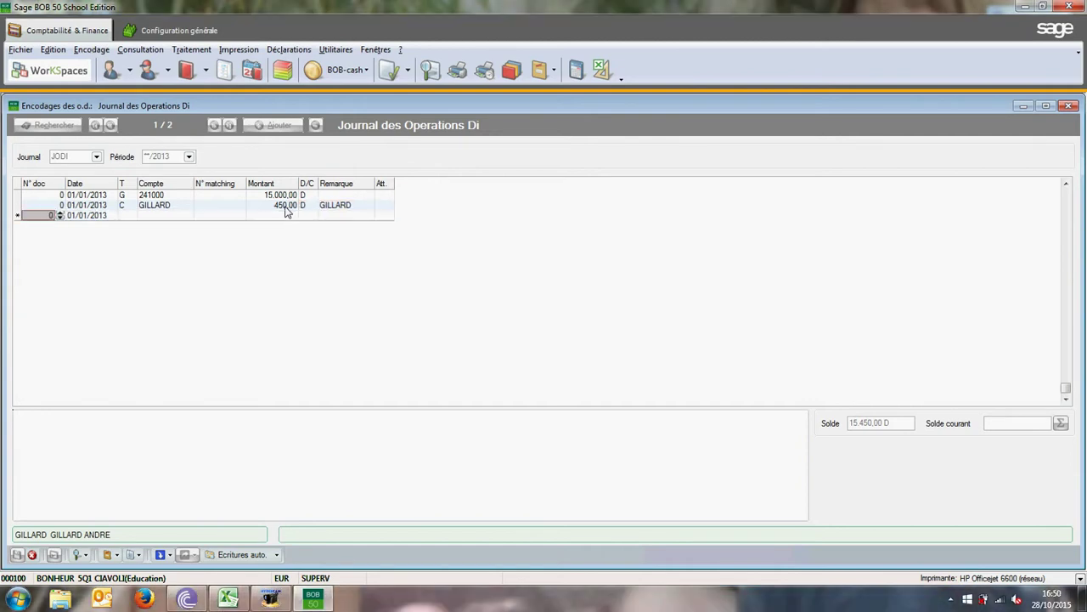
Keep the document number and date on the third line, and assign type F with the listed supplier's account.
key(Tab)
key(Tab)
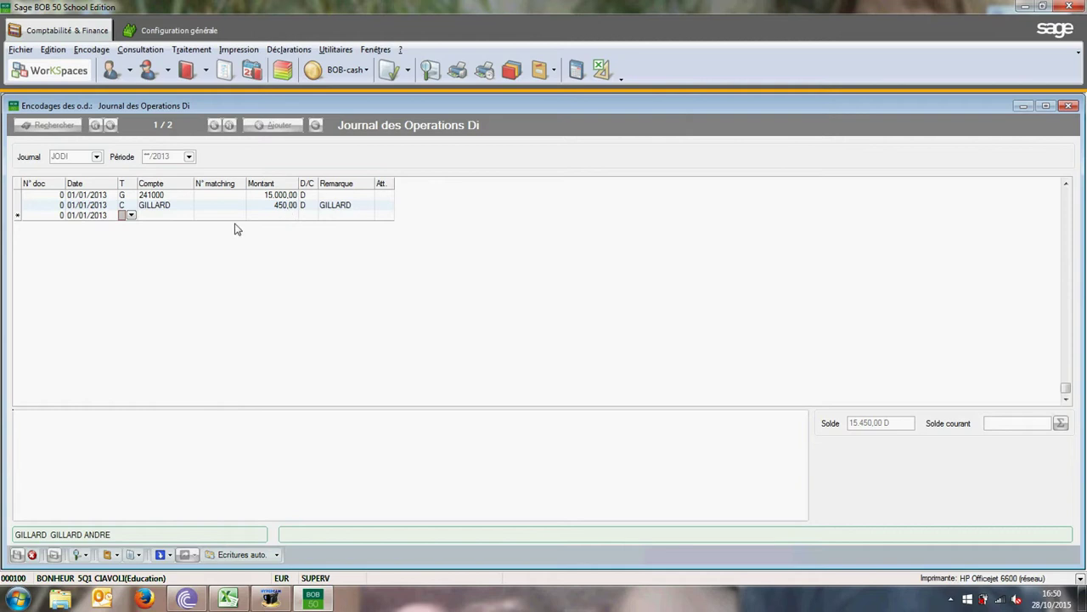
click(131, 216)
click(123, 236)
click(168, 214)
click(189, 215)
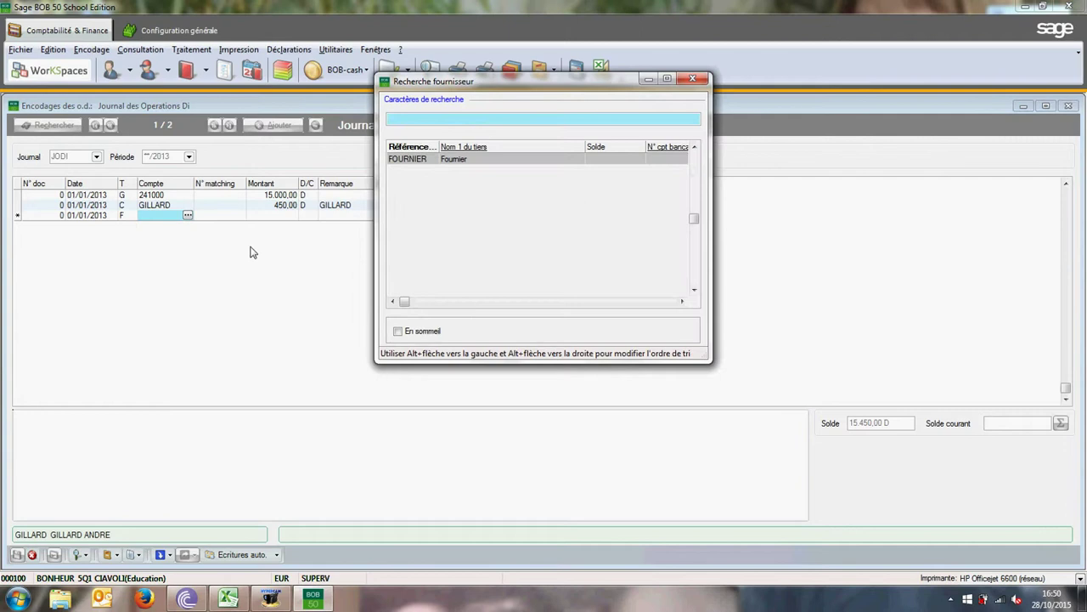
double_click(440, 164)
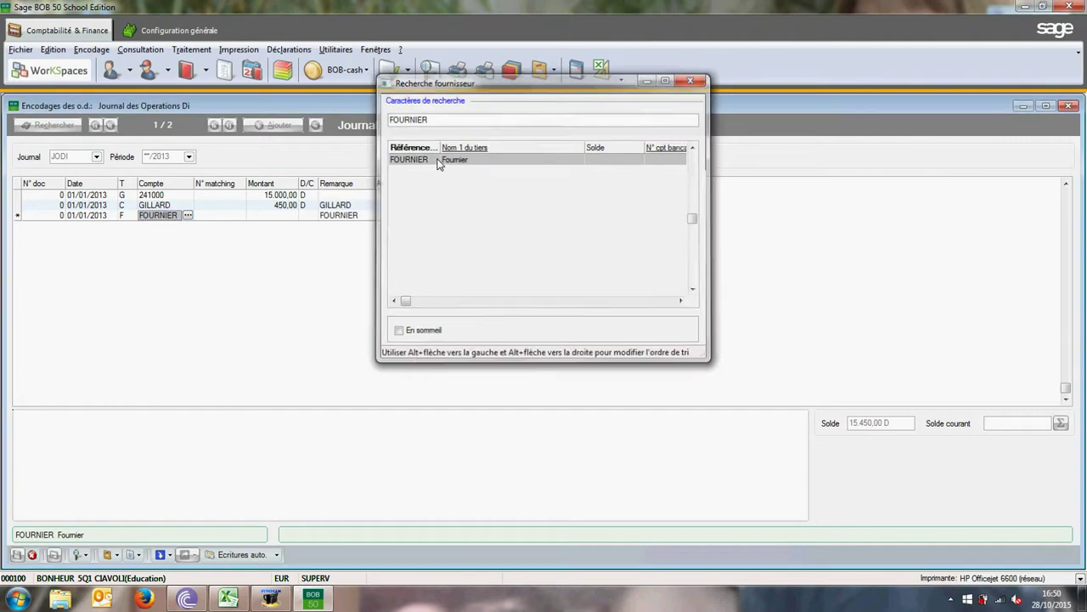
Enter 100,00 on the supplier line, set it to credit (C) and complete the line.
click(287, 216)
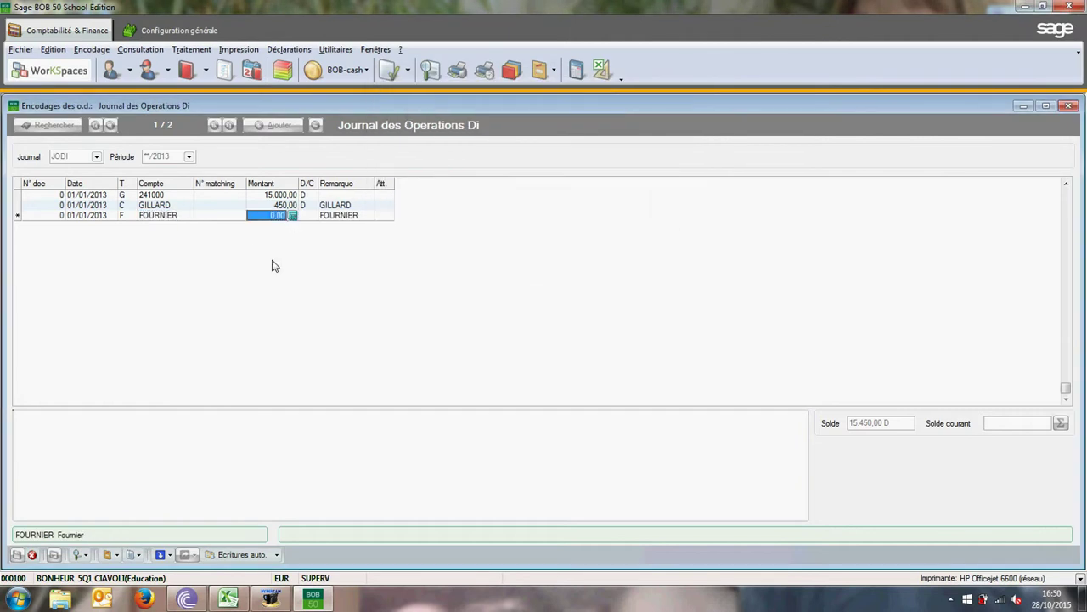
text(100)
key(Return)
click(313, 216)
click(311, 236)
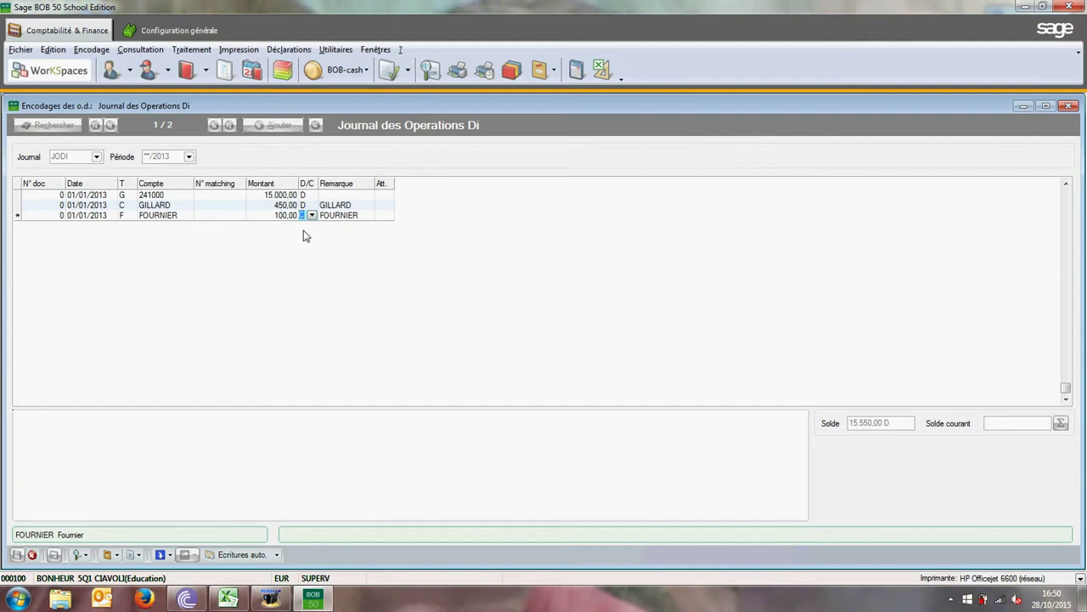
key(Return)
key(Return)
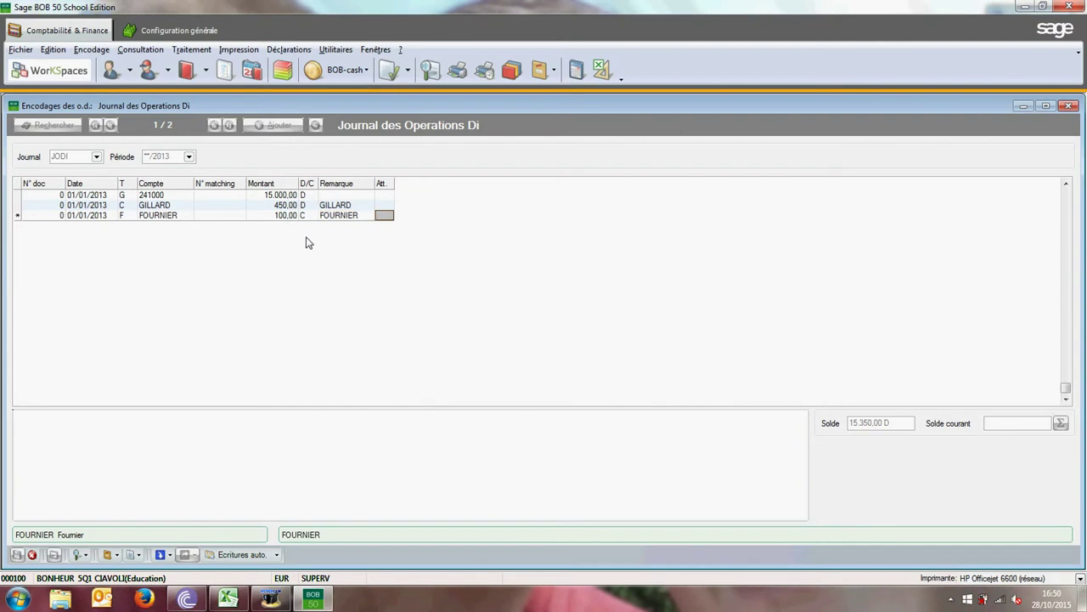
key(Return)
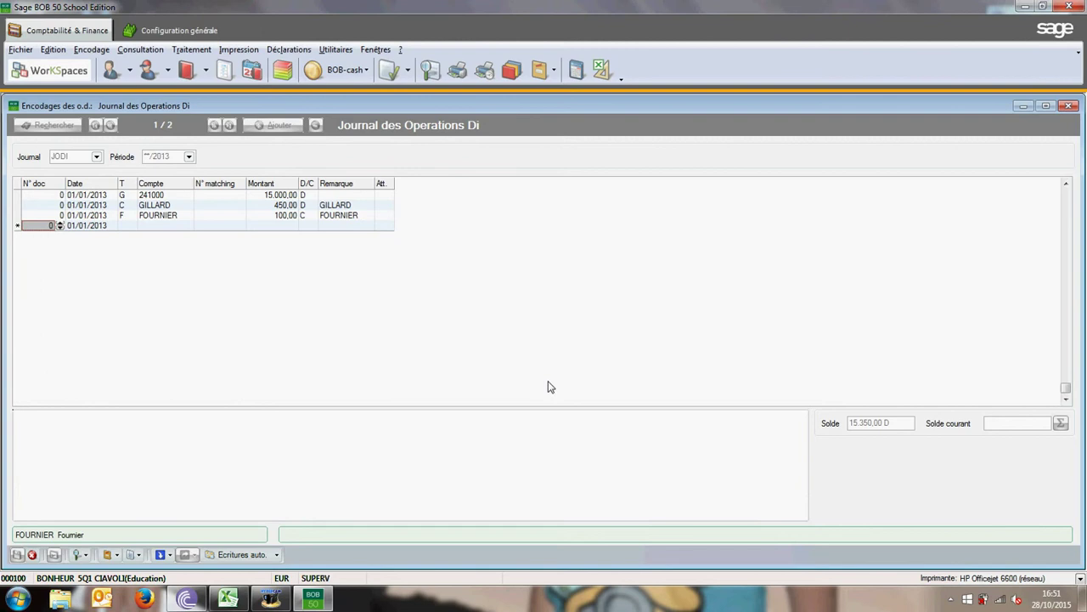
Keep the document number and date on the fourth line, and assign type G with general account 100000 Capital souscrit.
key(Tab)
key(Tab)
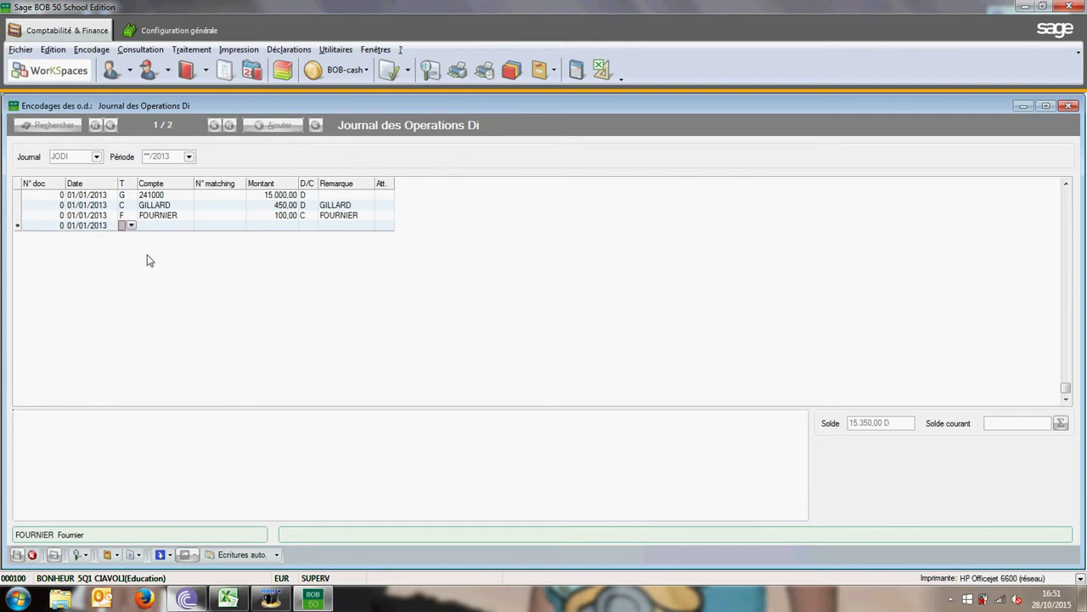
click(131, 226)
click(123, 255)
key(Return)
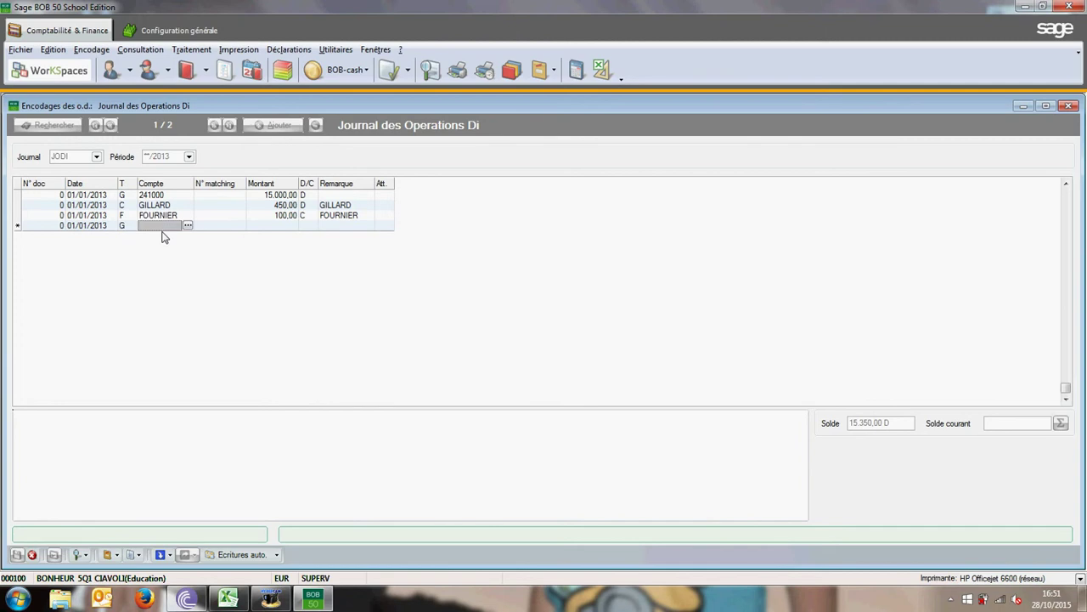
click(188, 225)
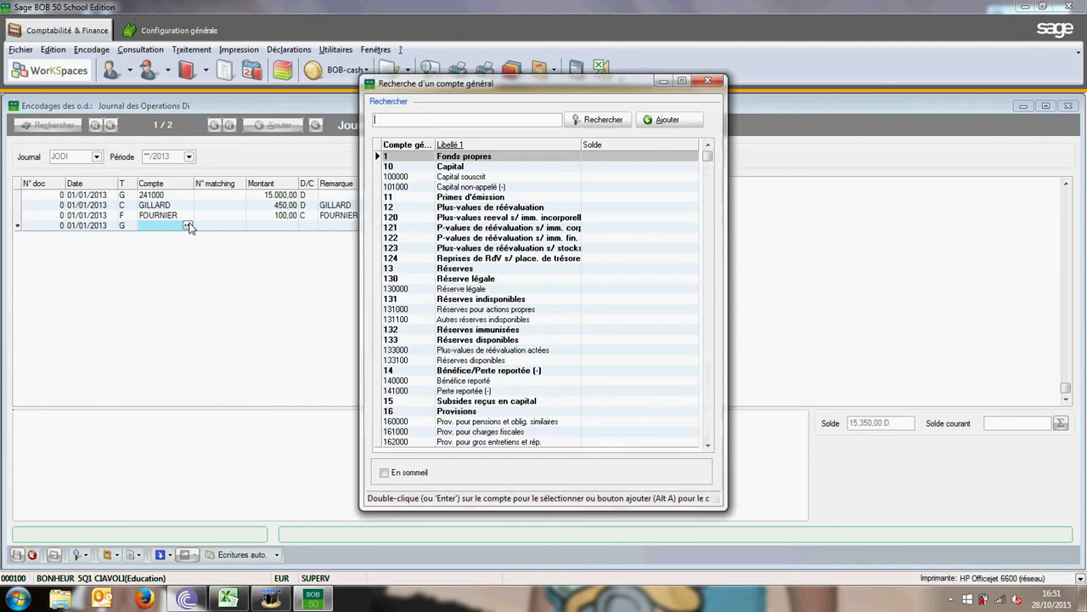
text(100)
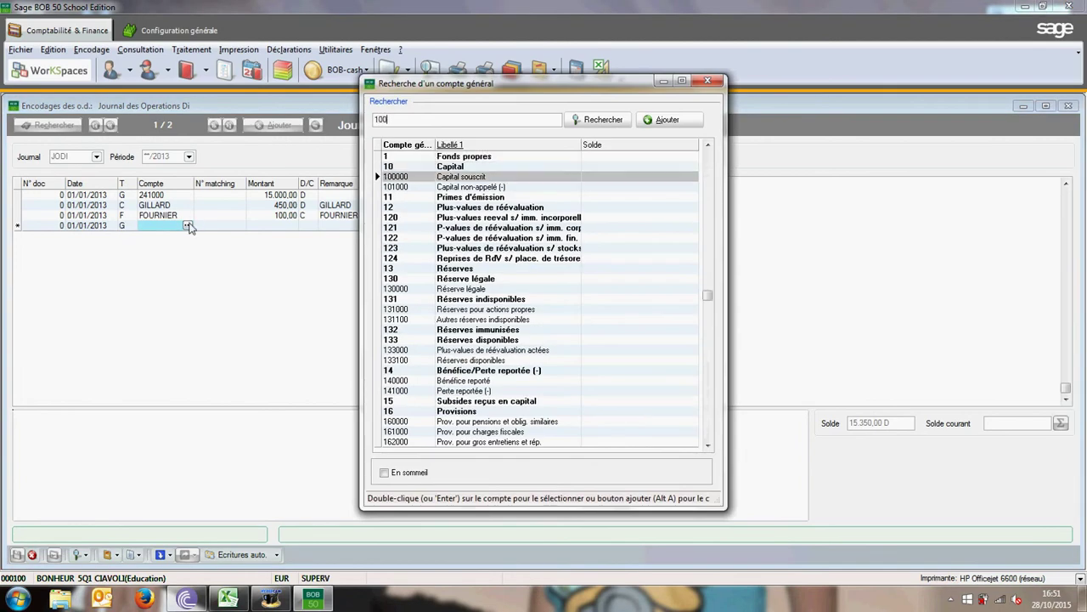
key(Return)
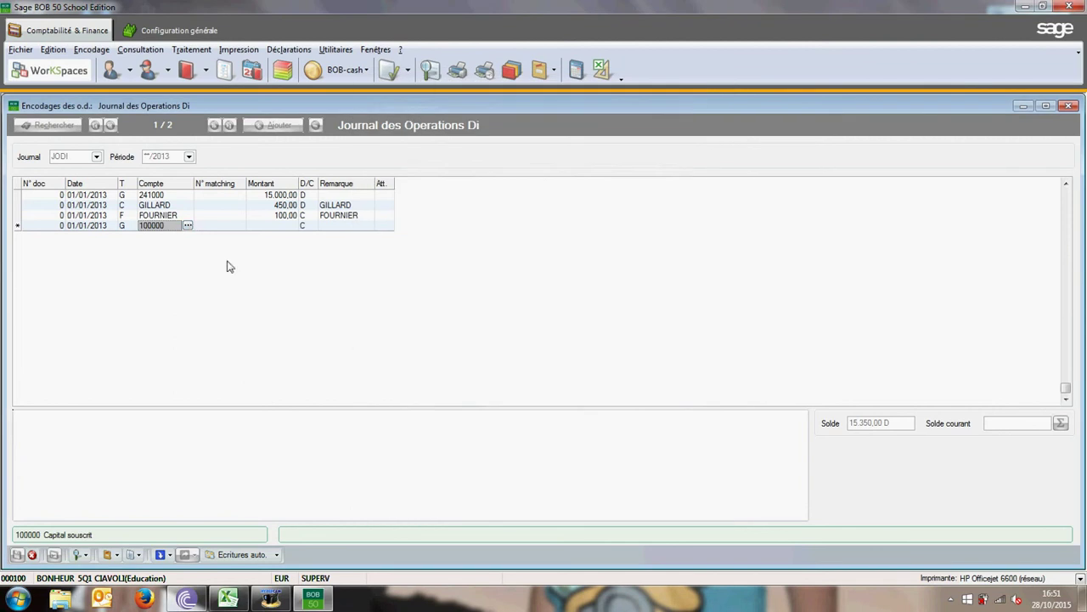
Enter a credit of 15.350,00 on the 100000 line and save the journal entry.
key(Tab)
key(Tab)
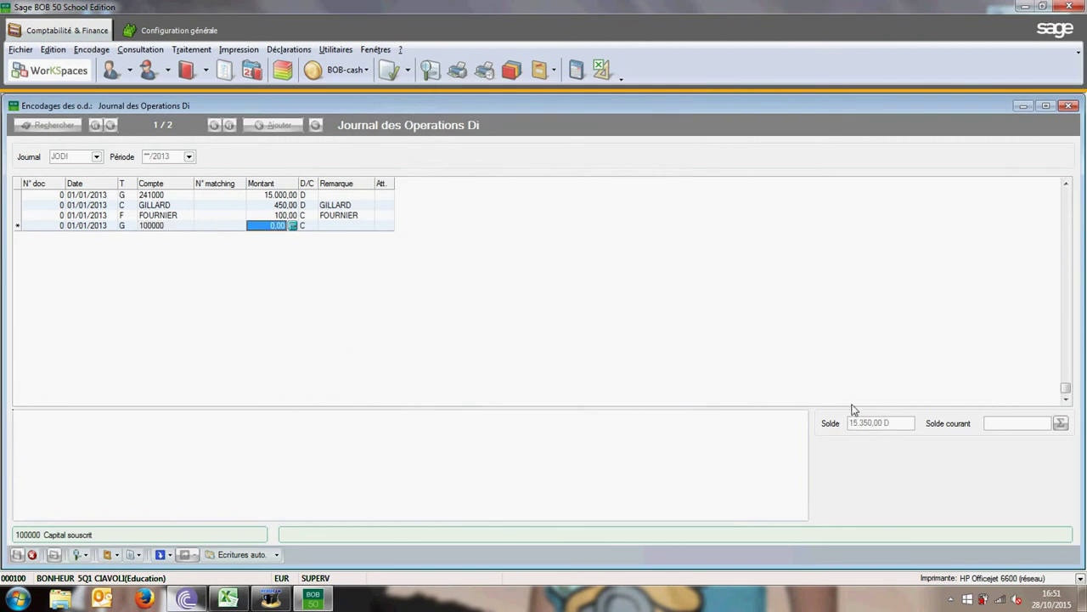
text(15.35)
key(Tab)
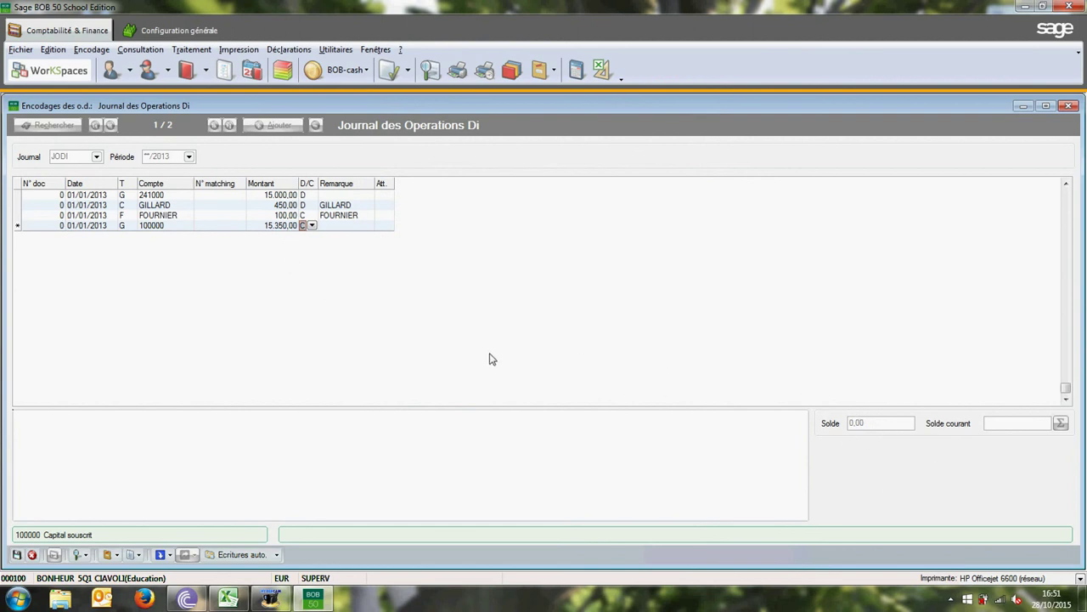
click(16, 554)
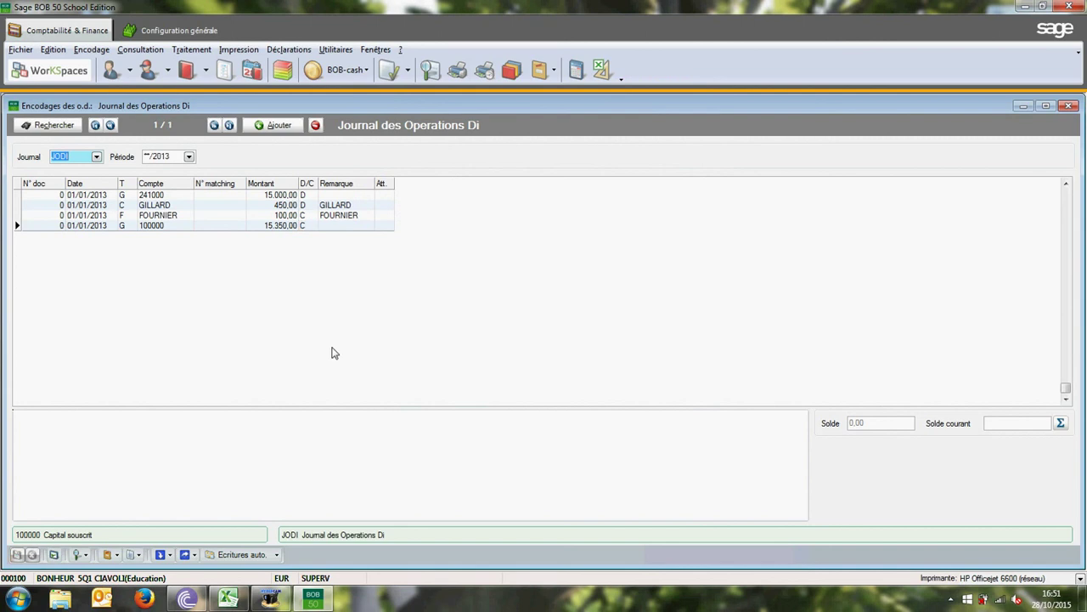
click(271, 599)
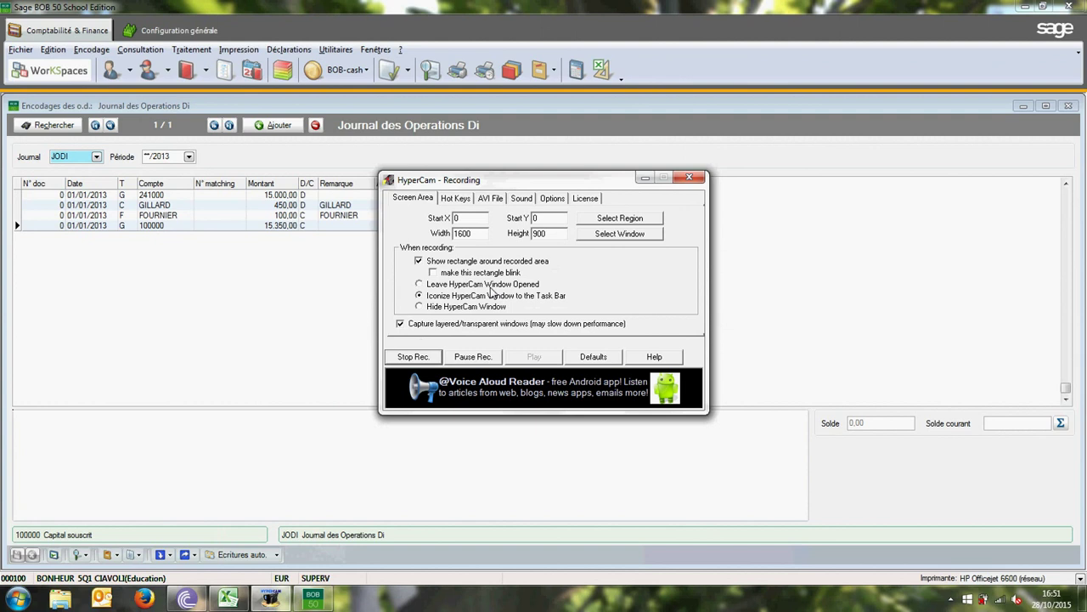